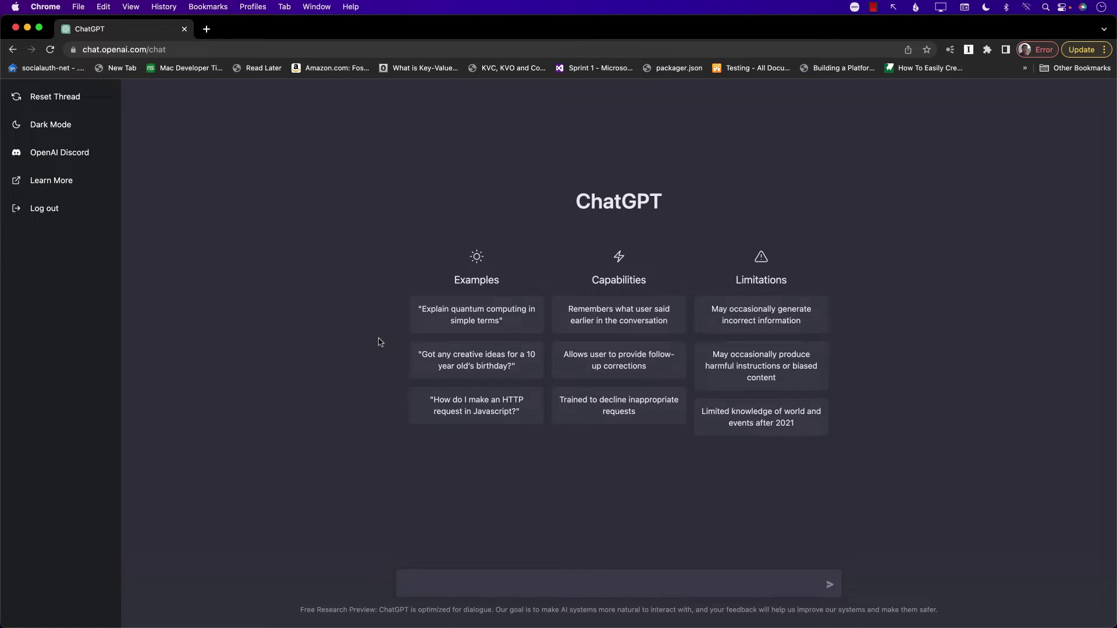
Ask ChatGPT 'What is SwiftUI', then follow up with 'Compare SwiftUI vs UIKit'.
{"action": "left_click_drag", "start_coordinate": [423, 309], "coordinate": [501, 321]}
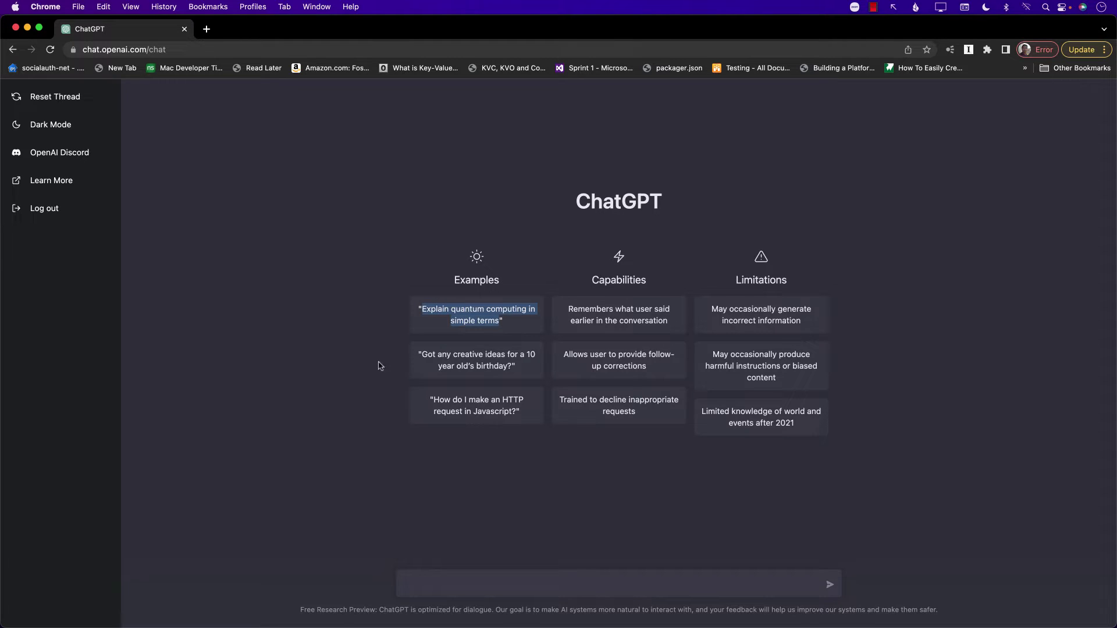
{"action": "left_click", "coordinate": [350, 381]}
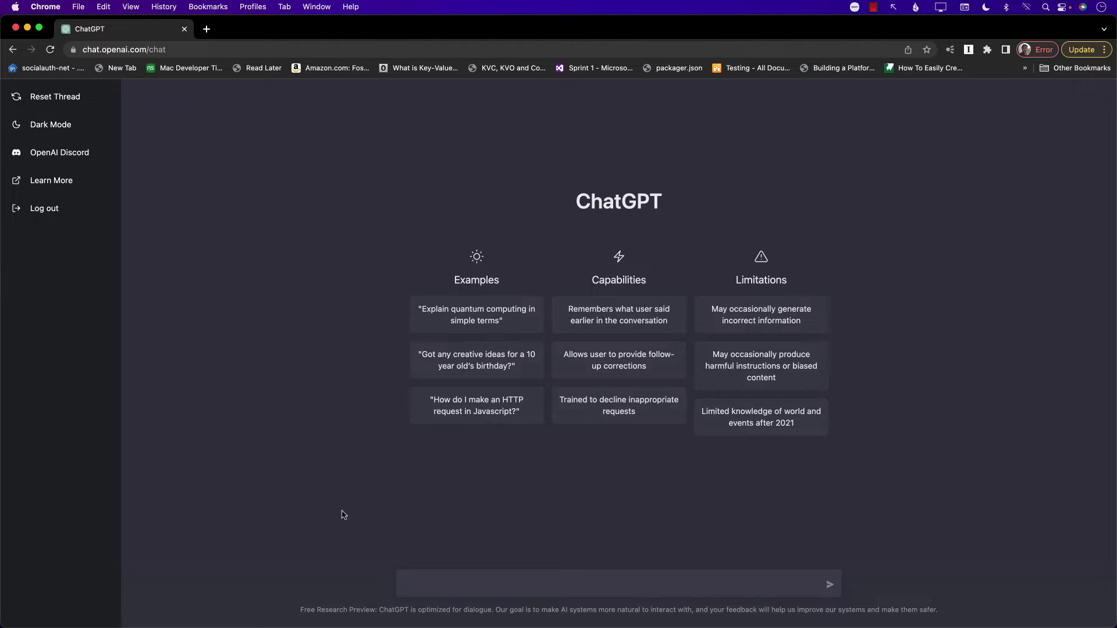
{"action": "left_click", "coordinate": [423, 582]}
{"action": "type", "text": "What is SwiftUI"}
{"action": "key", "text": "Return"}
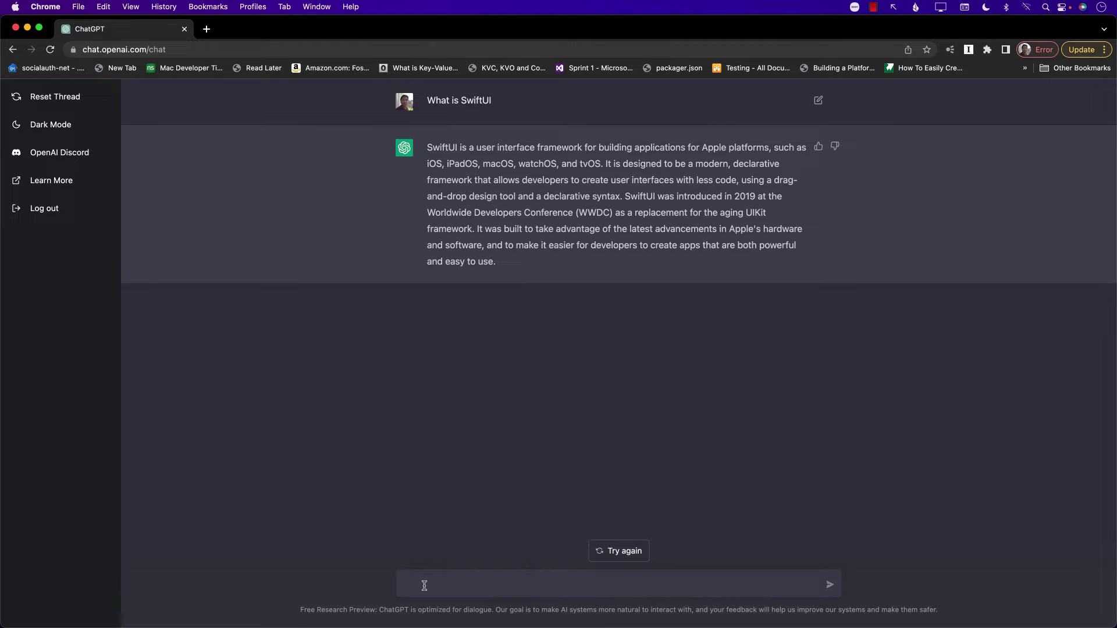
{"action": "type", "text": "Compare SwiftUI vs UIKit"}
{"action": "key", "text": "Return"}
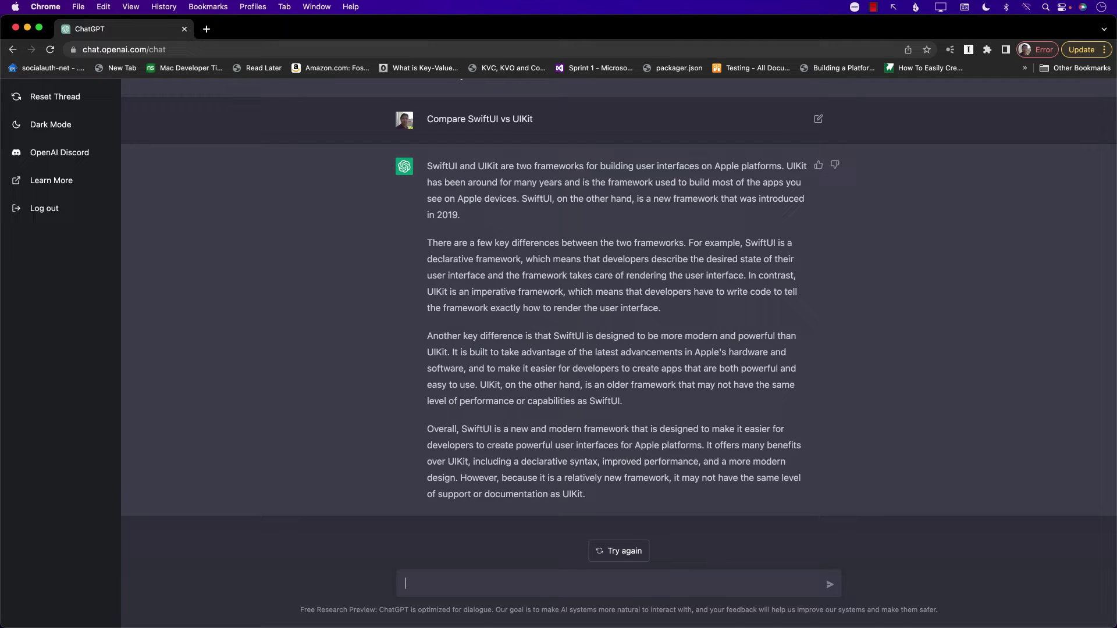
Ask 'Create a Login view in SwiftUI with username and password fields'.
{"action": "type", "text": "Create a Login view in swiftui"}
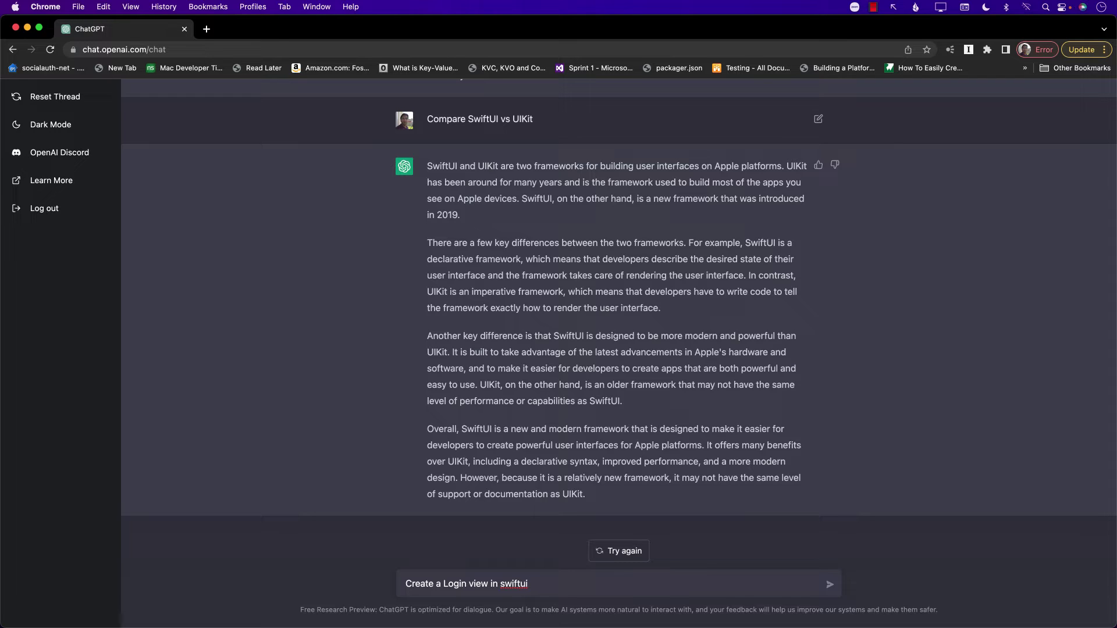
{"action": "key", "text": "BackSpace"}
{"action": "key", "text": "BackSpace"}
{"action": "key", "text": "BackSpace"}
{"action": "key", "text": "BackSpace"}
{"action": "key", "text": "BackSpace"}
{"action": "key", "text": "BackSpace"}
{"action": "type", "text": "SwiftUI with username and "}
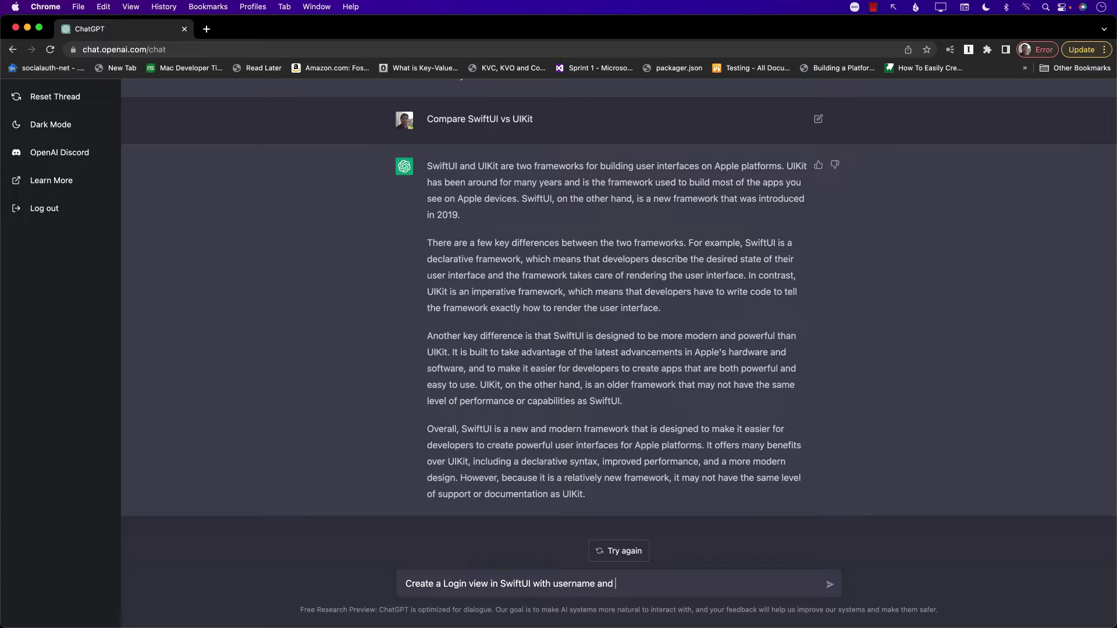
{"action": "type", "text": "password fields"}
{"action": "key", "text": "Return"}
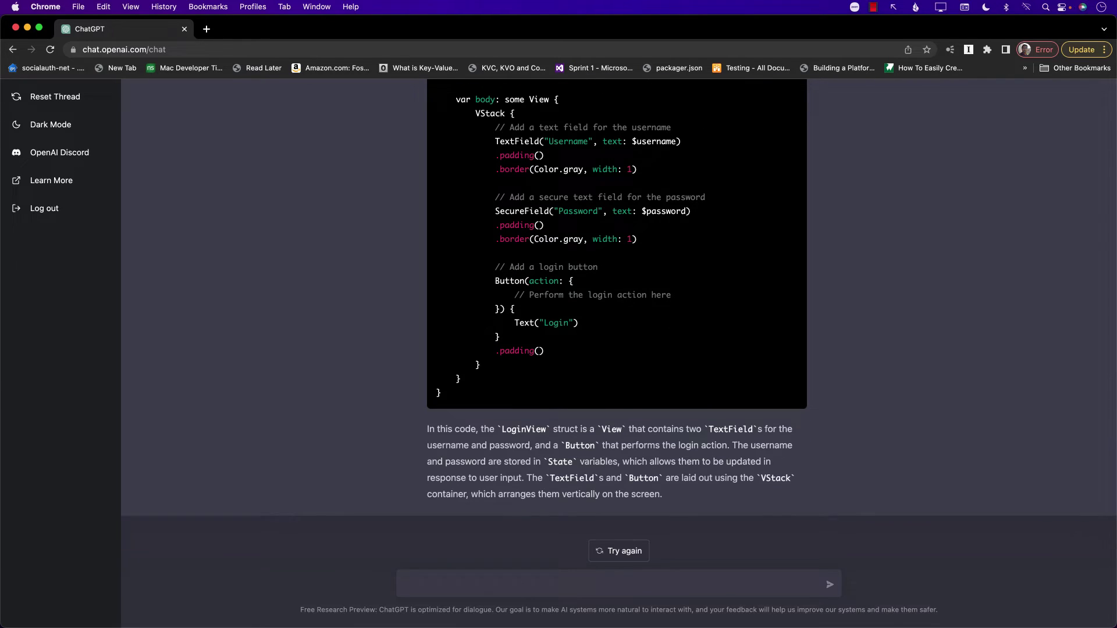
Scroll the returned code and select the words LoginView and password in it.
{"action": "scroll", "coordinate": [398, 436], "scroll_direction": "up", "scroll_amount": 5}
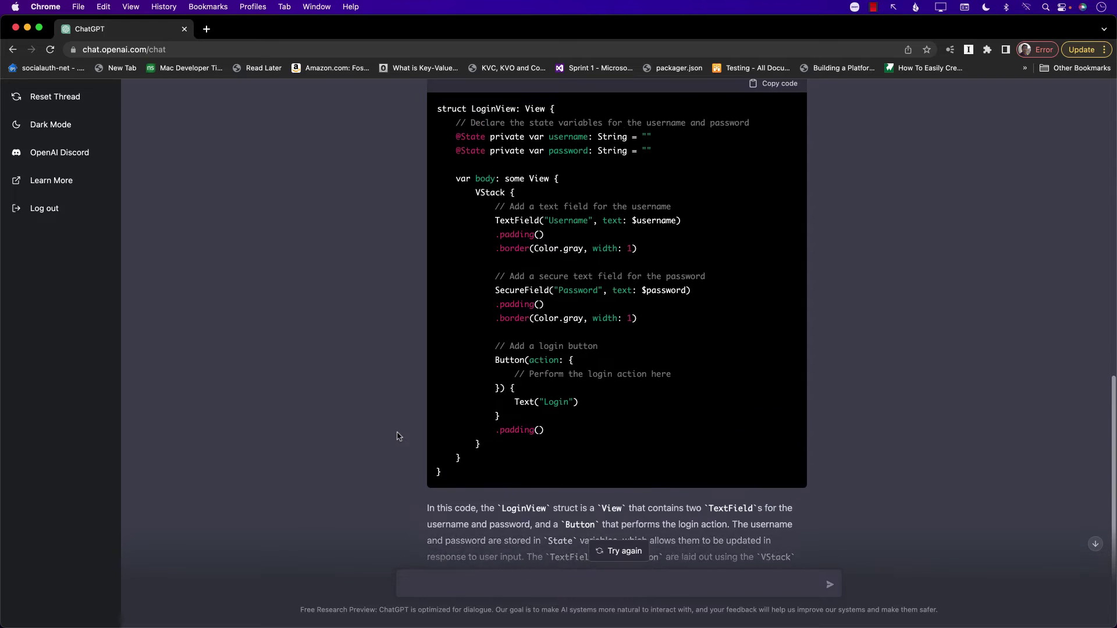
{"action": "scroll", "coordinate": [398, 436], "scroll_direction": "down", "scroll_amount": 1}
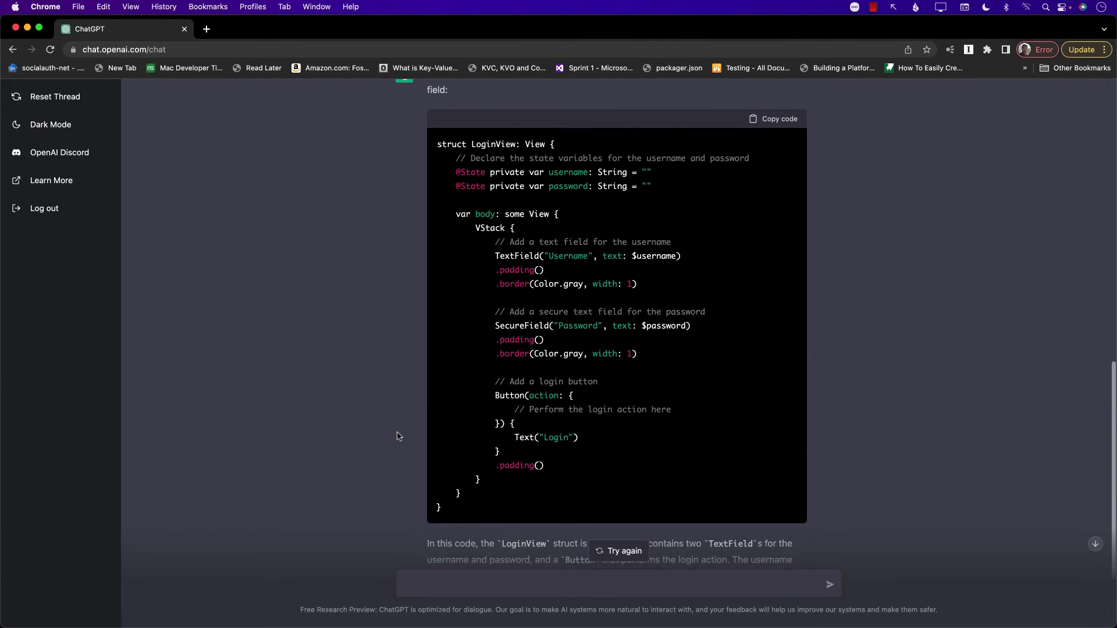
{"action": "double_click", "coordinate": [492, 146]}
{"action": "left_click", "coordinate": [570, 173]}
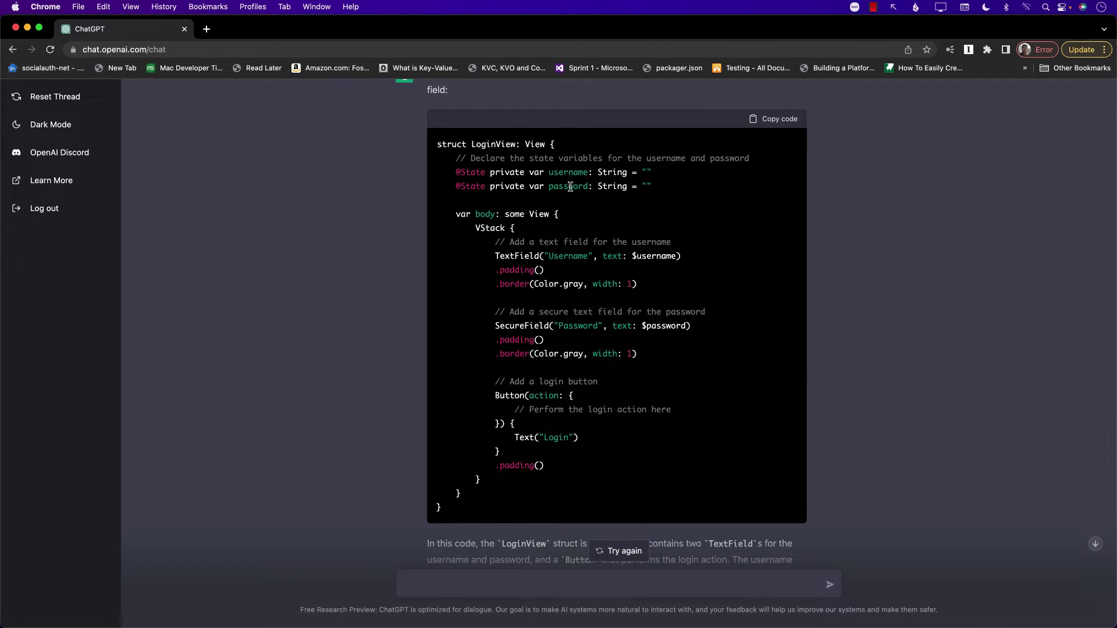
{"action": "double_click", "coordinate": [570, 187]}
{"action": "left_click", "coordinate": [469, 350]}
{"action": "scroll", "coordinate": [466, 351], "scroll_direction": "down", "scroll_amount": 4}
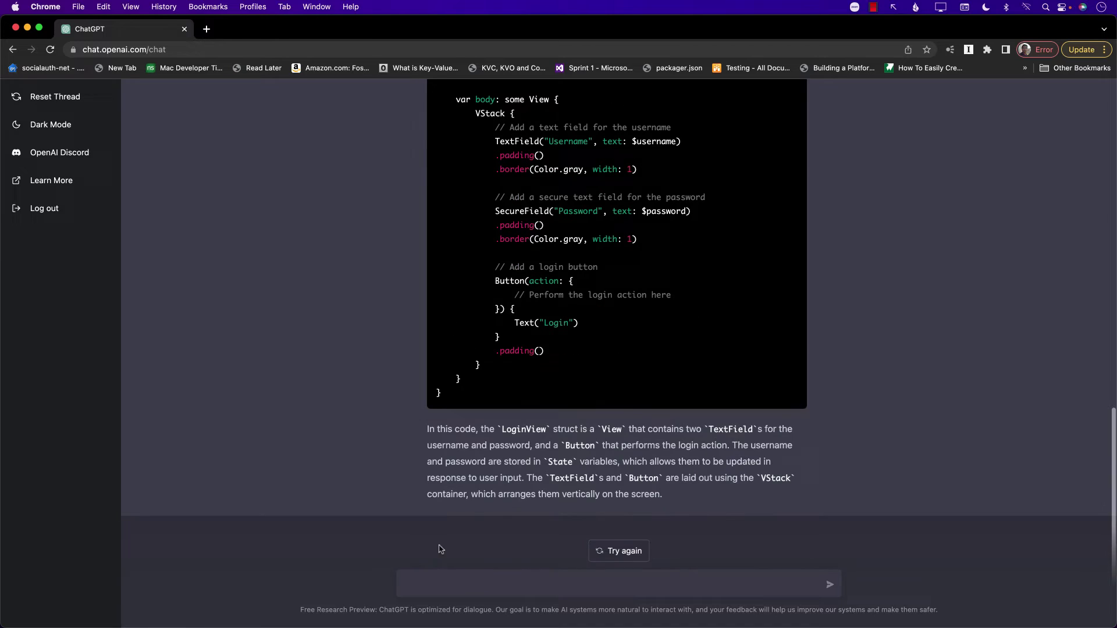
{"action": "left_click", "coordinate": [446, 584]}
Ask 'Can you add validation to the Login View?'.
{"action": "type", "text": "Can you add av"}
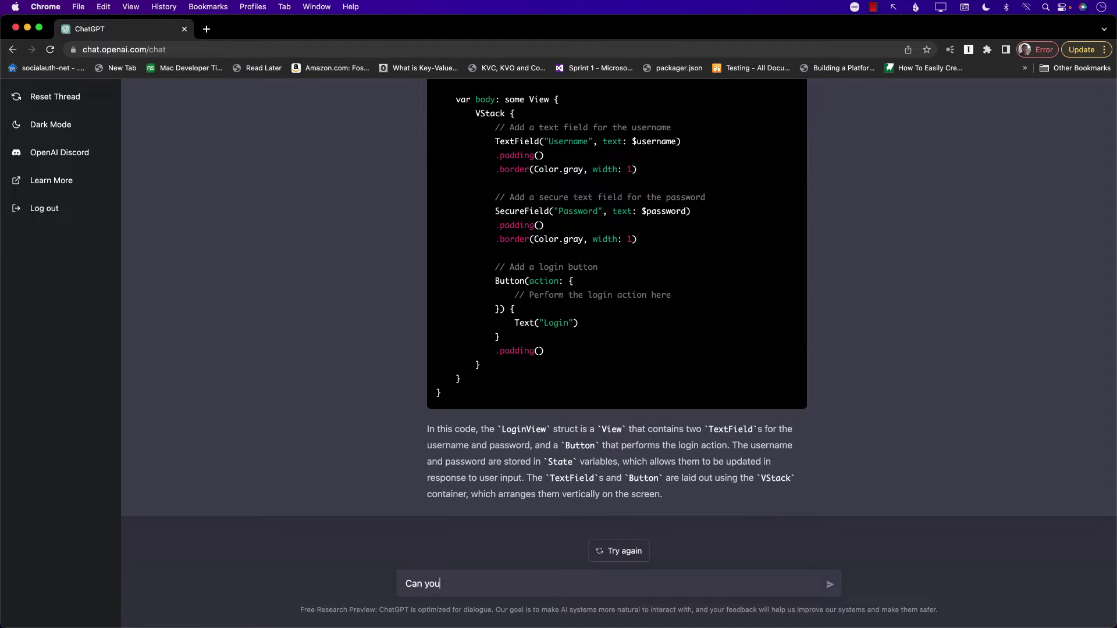
{"action": "key", "text": "BackSpace"}
{"action": "key", "text": "BackSpace"}
{"action": "type", "text": "validation to the Login "}
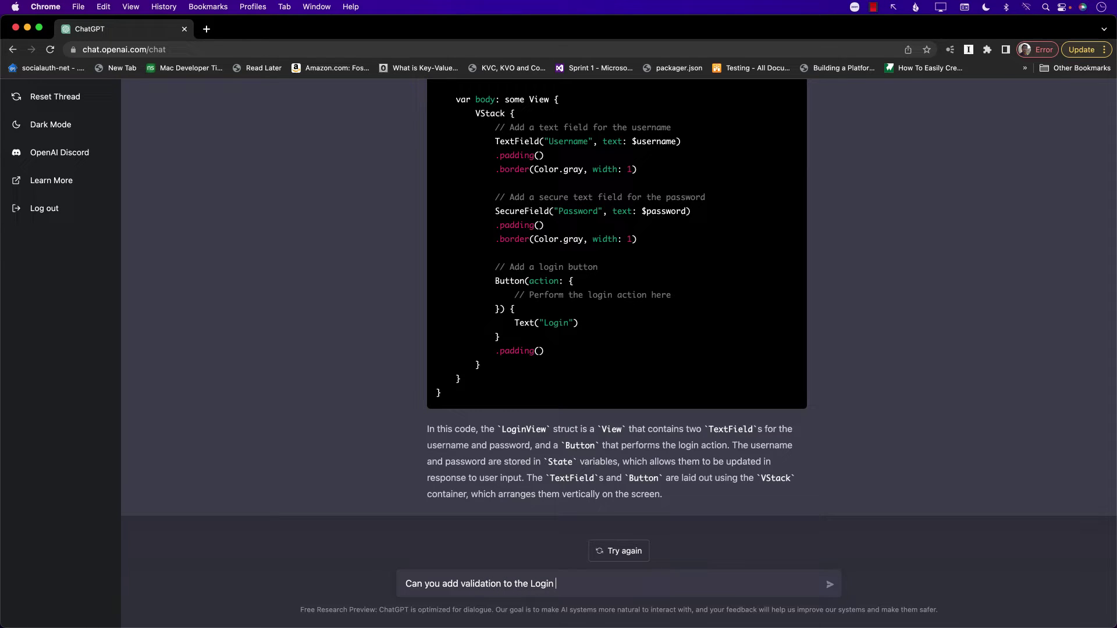
{"action": "type", "text": "View?"}
{"action": "key", "text": "Return"}
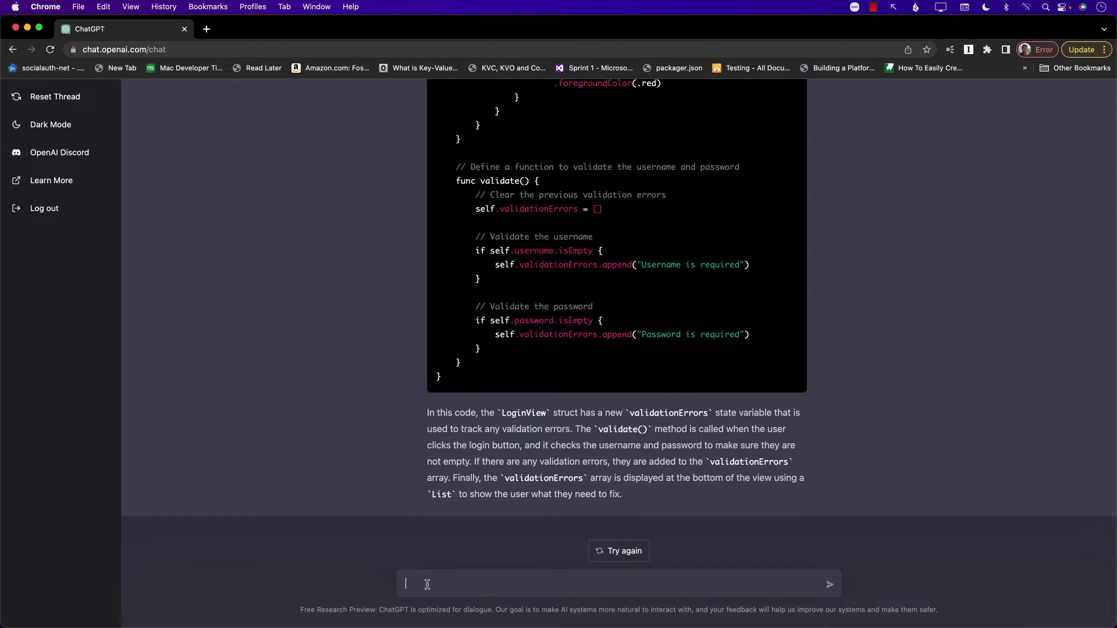
Ask 'Can you write a View Model for Login View?'.
{"action": "type", "text": "Can you write a View Model for Light"}
{"action": "key", "text": "BackSpace"}
{"action": "key", "text": "BackSpace"}
{"action": "key", "text": "BackSpace"}
{"action": "key", "text": "BackSpace"}
{"action": "type", "text": "ogin View?"}
{"action": "key", "text": "Return"}
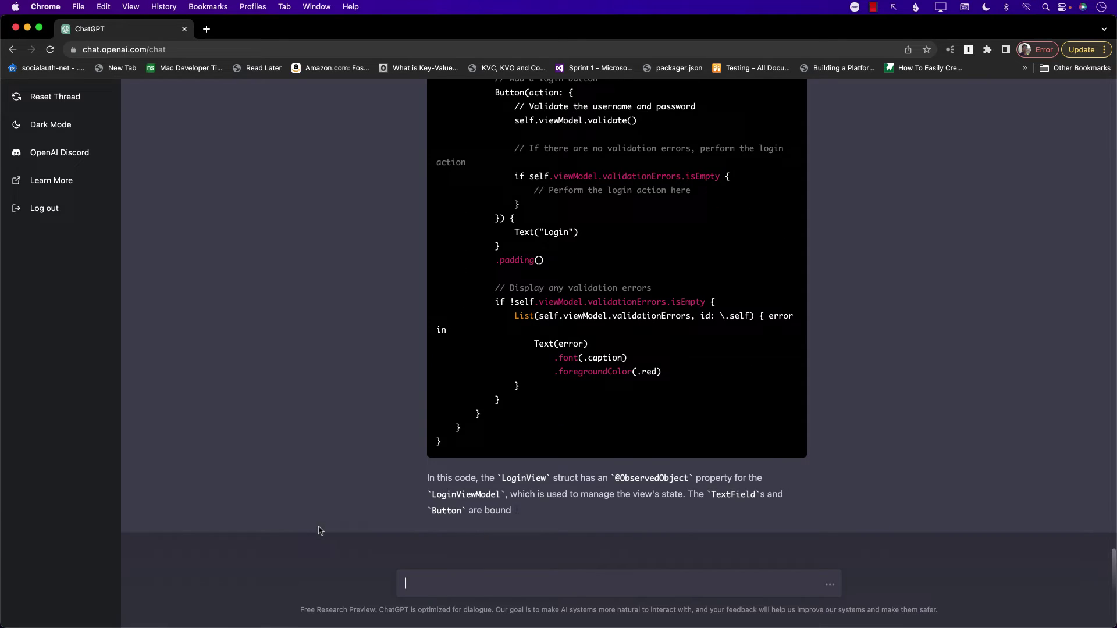
Scroll the view model answer, highlighting the viewModel declaration and the LoginView struct name.
{"action": "scroll", "coordinate": [343, 431], "scroll_direction": "up", "scroll_amount": 15}
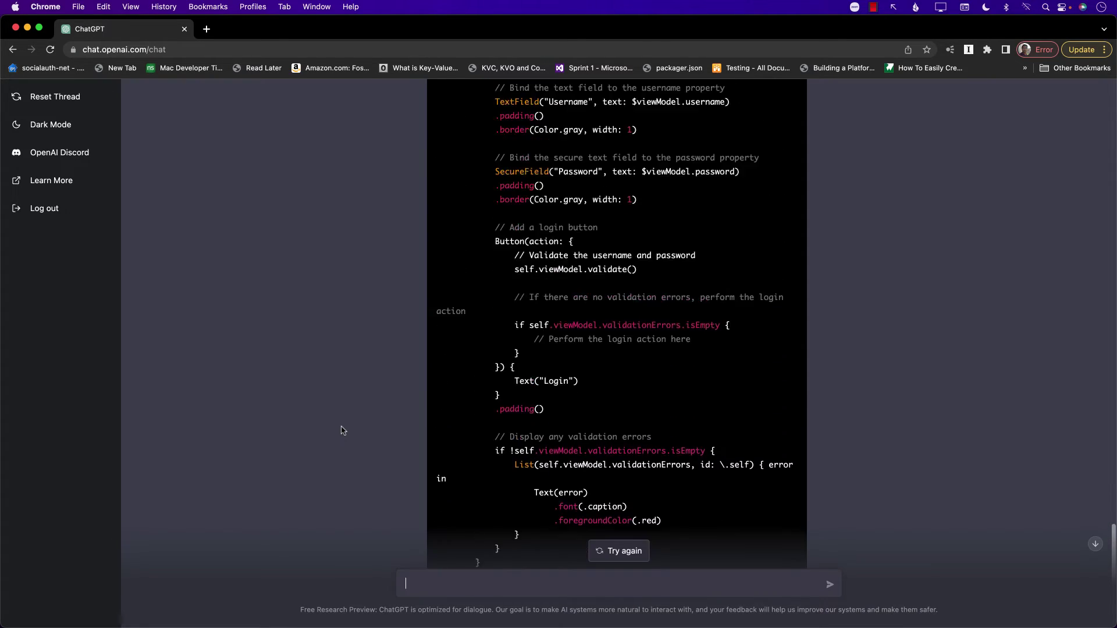
{"action": "scroll", "coordinate": [343, 431], "scroll_direction": "up", "scroll_amount": 2}
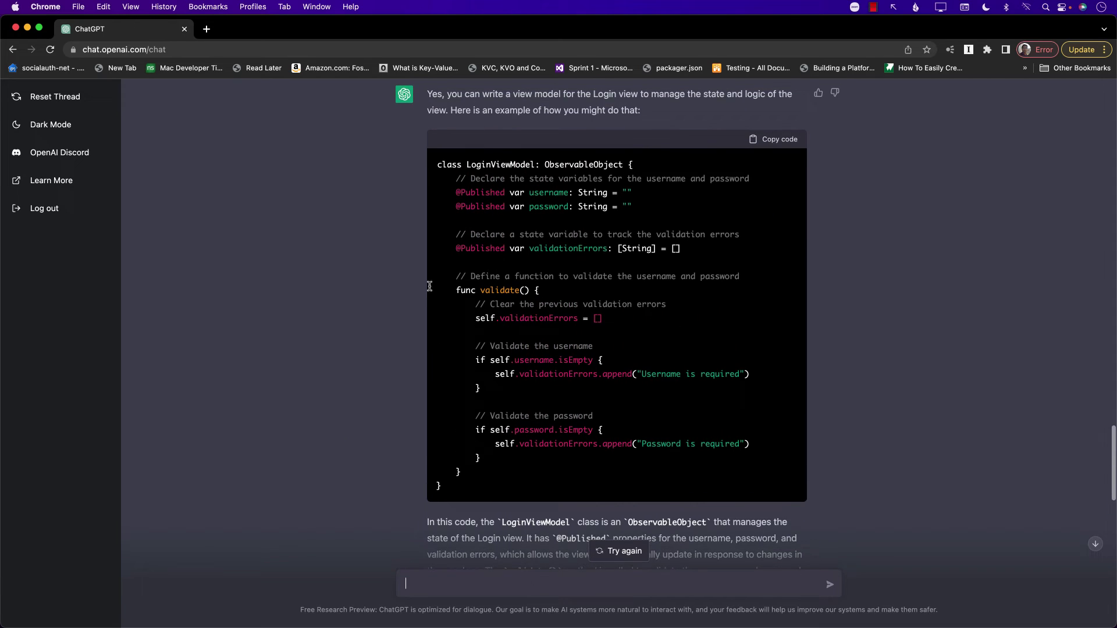
{"action": "left_click_drag", "start_coordinate": [482, 164], "coordinate": [535, 402]}
{"action": "left_click", "coordinate": [473, 443]}
{"action": "scroll", "coordinate": [570, 205], "scroll_direction": "down", "scroll_amount": 9}
{"action": "left_click_drag", "start_coordinate": [531, 220], "coordinate": [698, 221]}
{"action": "double_click", "coordinate": [490, 193]}
{"action": "scroll", "coordinate": [465, 407], "scroll_direction": "down", "scroll_amount": 7}
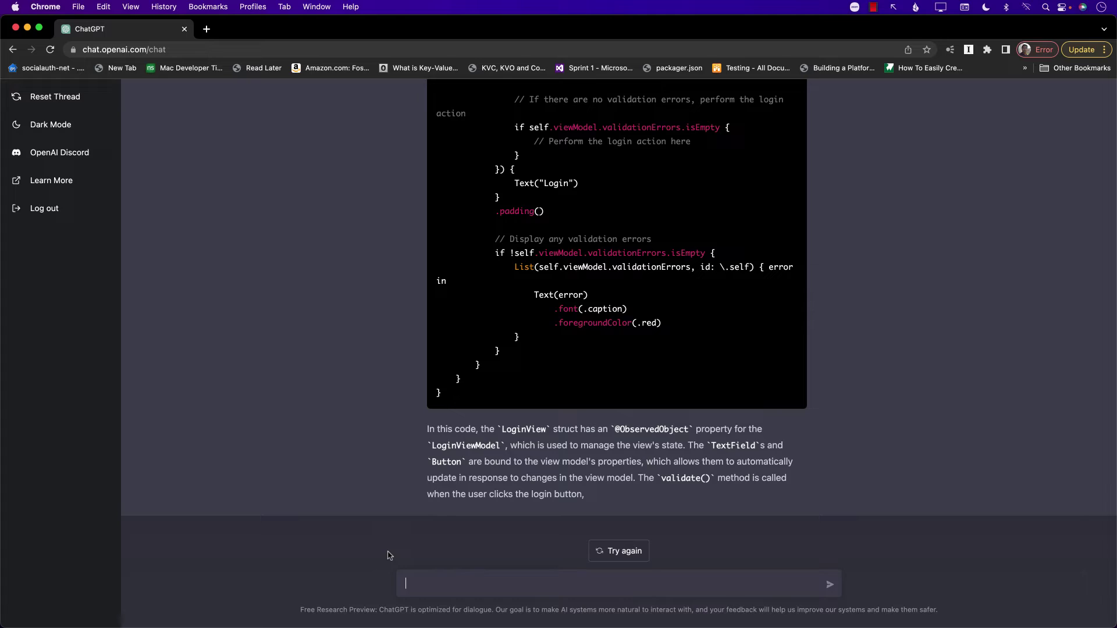
{"action": "type", "text": "Can you add authentication?"}
{"action": "key", "text": "Return"}
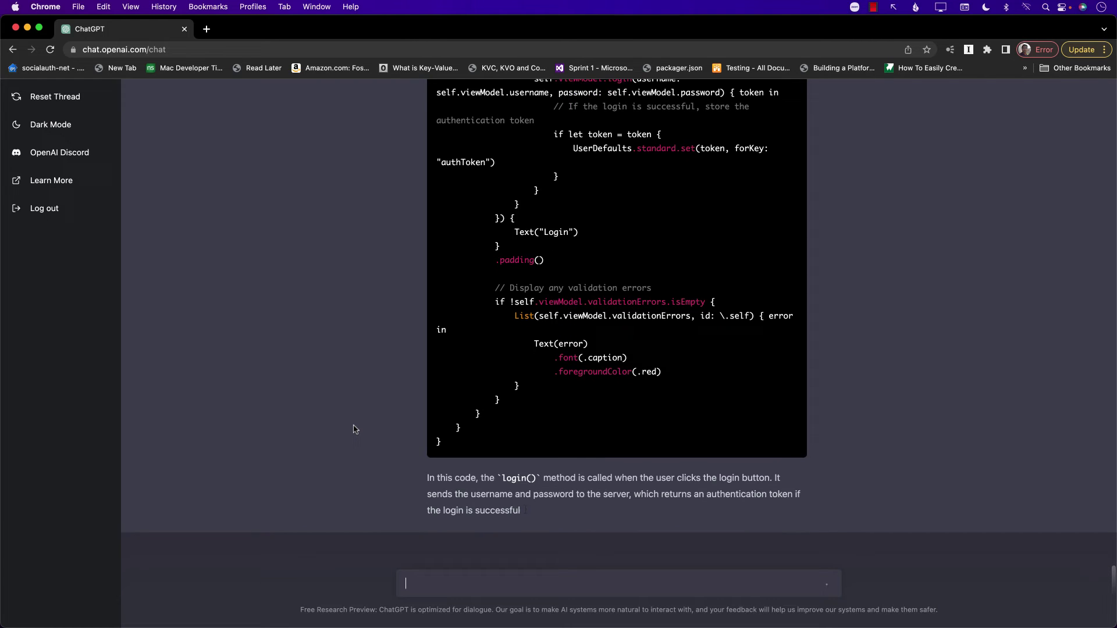
{"action": "scroll", "coordinate": [352, 429], "scroll_direction": "up", "scroll_amount": 5}
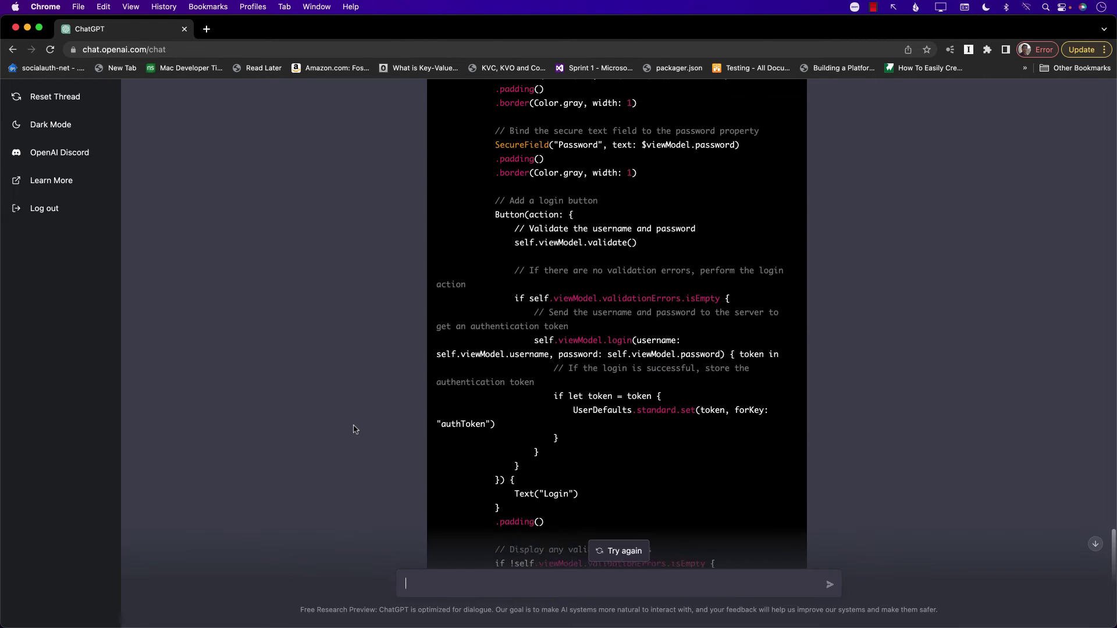
{"action": "scroll", "coordinate": [668, 382], "scroll_direction": "up", "scroll_amount": 3}
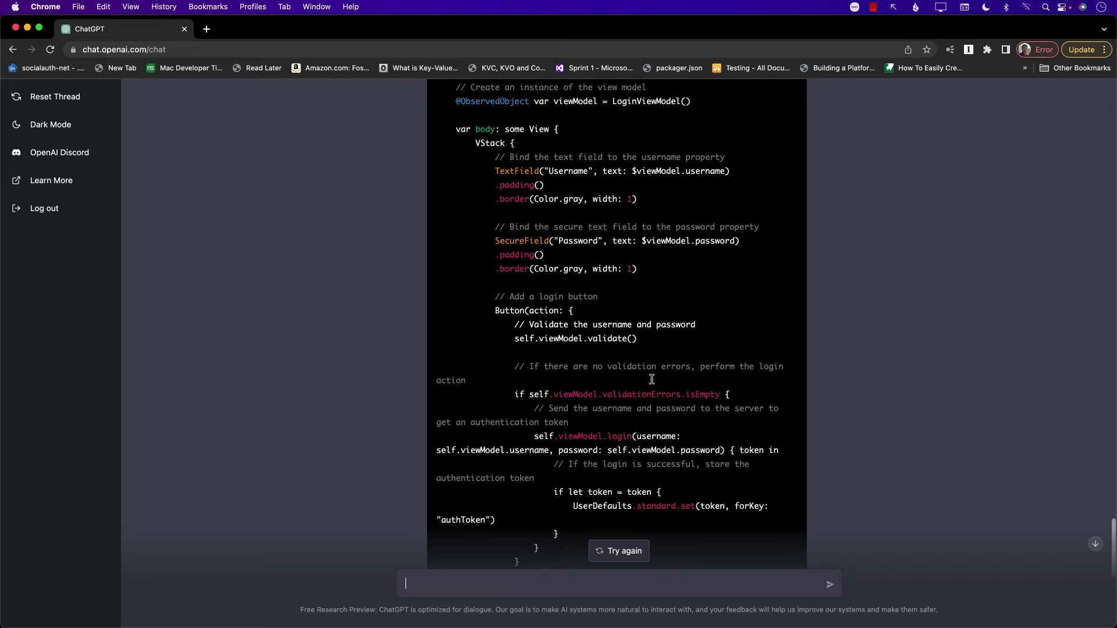
{"action": "scroll", "coordinate": [610, 357], "scroll_direction": "down", "scroll_amount": 1}
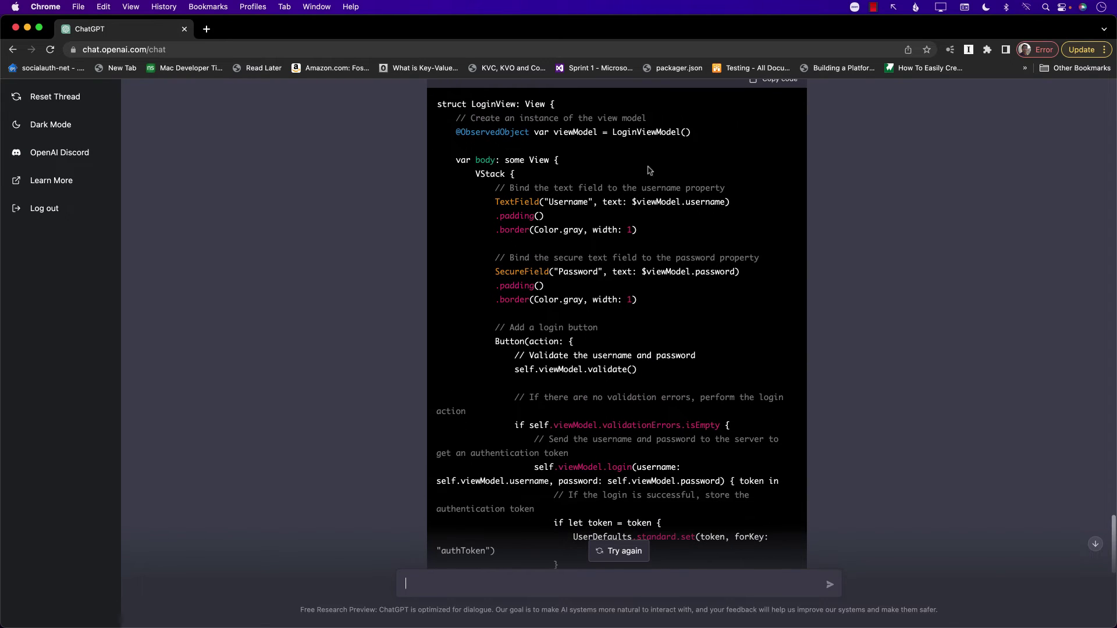
{"action": "scroll", "coordinate": [602, 372], "scroll_direction": "down", "scroll_amount": 4}
{"action": "double_click", "coordinate": [619, 257]}
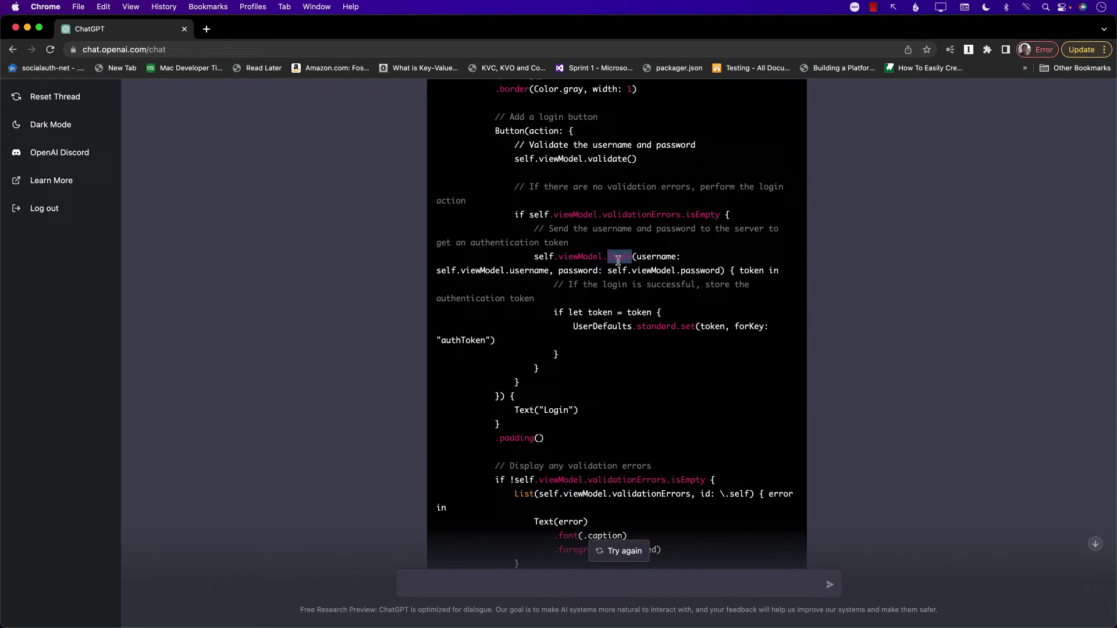
{"action": "left_click_drag", "start_coordinate": [553, 313], "coordinate": [613, 355]}
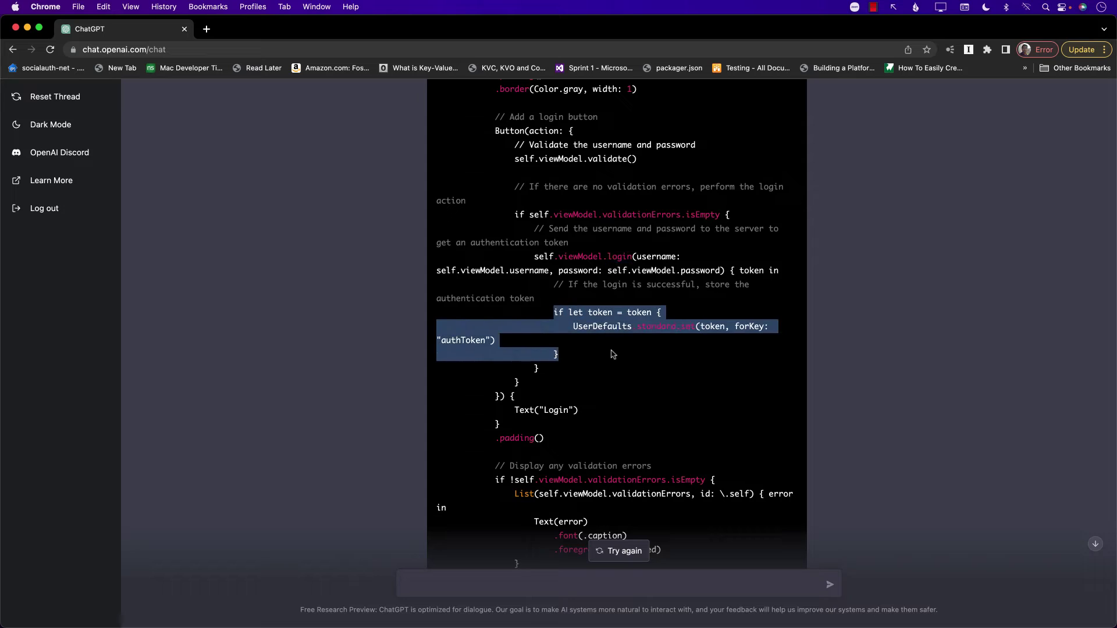
{"action": "left_click", "coordinate": [578, 351]}
{"action": "left_click_drag", "start_coordinate": [582, 285], "coordinate": [535, 299]}
{"action": "left_click", "coordinate": [634, 333]}
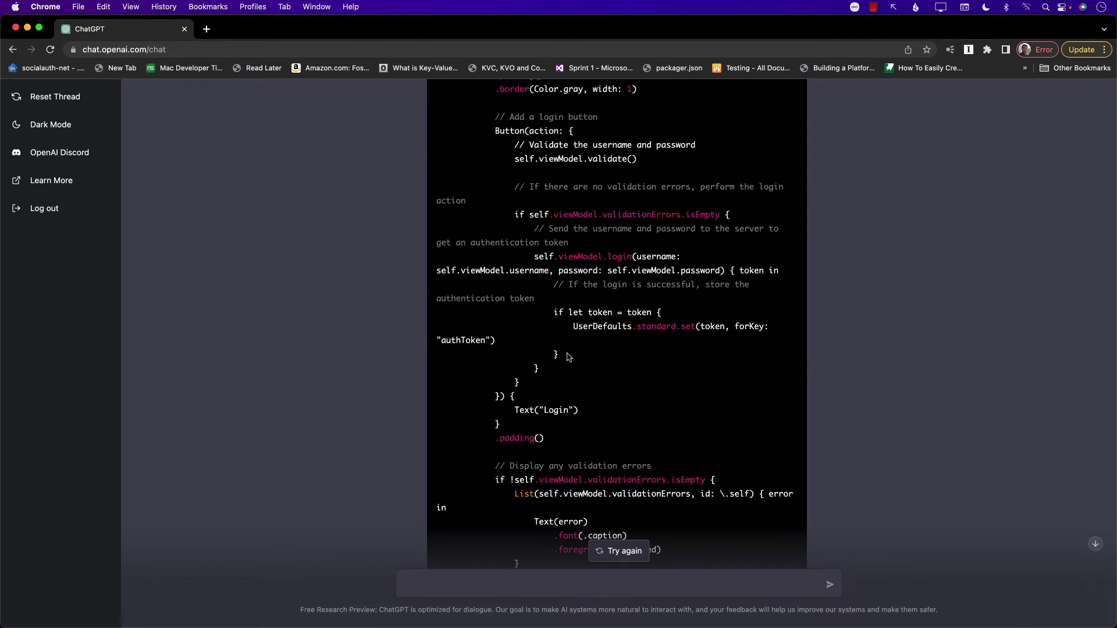
{"action": "scroll", "coordinate": [577, 375], "scroll_direction": "down", "scroll_amount": 4}
{"action": "scroll", "coordinate": [523, 438], "scroll_direction": "down", "scroll_amount": 2}
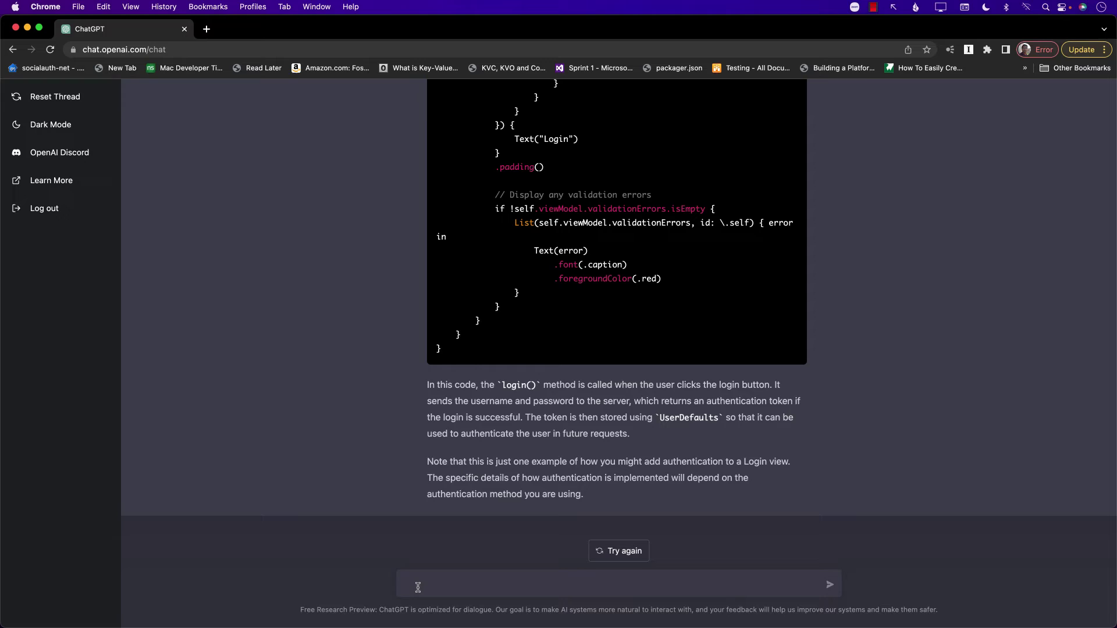
Ask 'Can you write code to rotate a view in SwiftUI indefinitely'.
{"action": "type", "text": "you write code to rotate a view in"}
{"action": "type", "text": "SwiftUI indefinitely"}
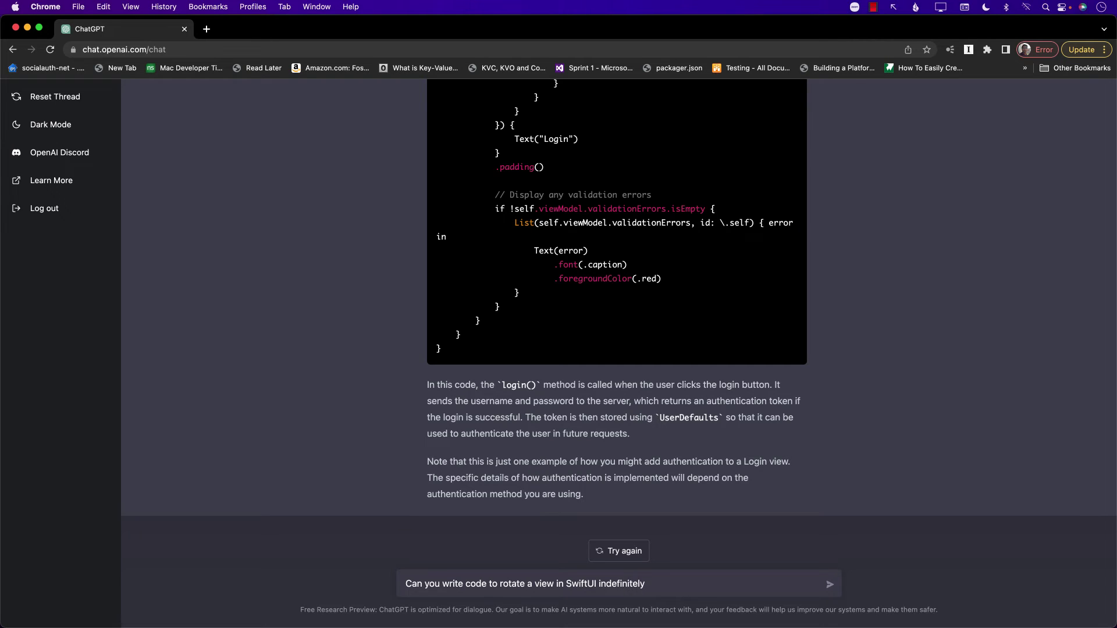
{"action": "key", "text": "Return"}
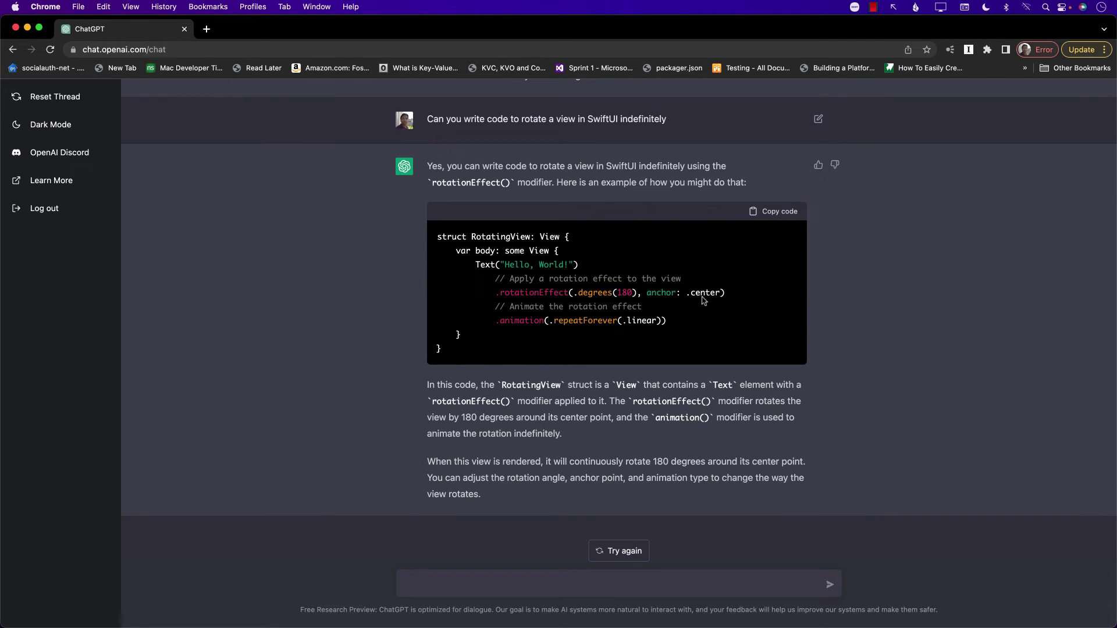
{"action": "left_click_drag", "start_coordinate": [581, 324], "coordinate": [634, 324]}
{"action": "left_click", "coordinate": [655, 323]}
{"action": "scroll", "coordinate": [377, 367], "scroll_direction": "up", "scroll_amount": 10}
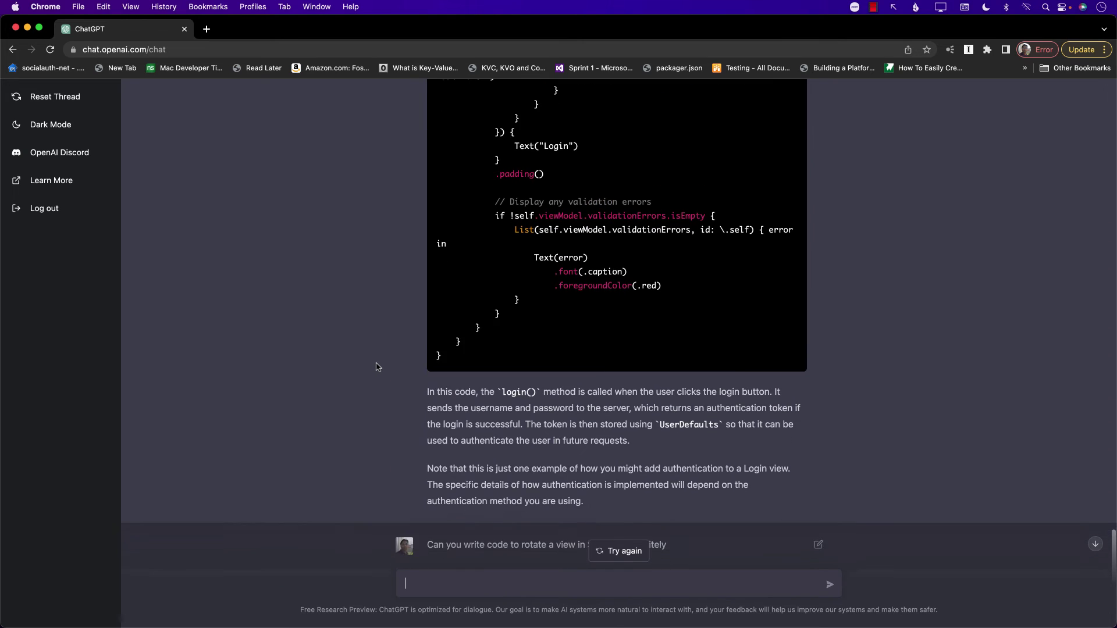
{"action": "scroll", "coordinate": [377, 367], "scroll_direction": "up", "scroll_amount": 5}
{"action": "scroll", "coordinate": [377, 366], "scroll_direction": "down", "scroll_amount": 5}
{"action": "scroll", "coordinate": [377, 367], "scroll_direction": "down", "scroll_amount": 9}
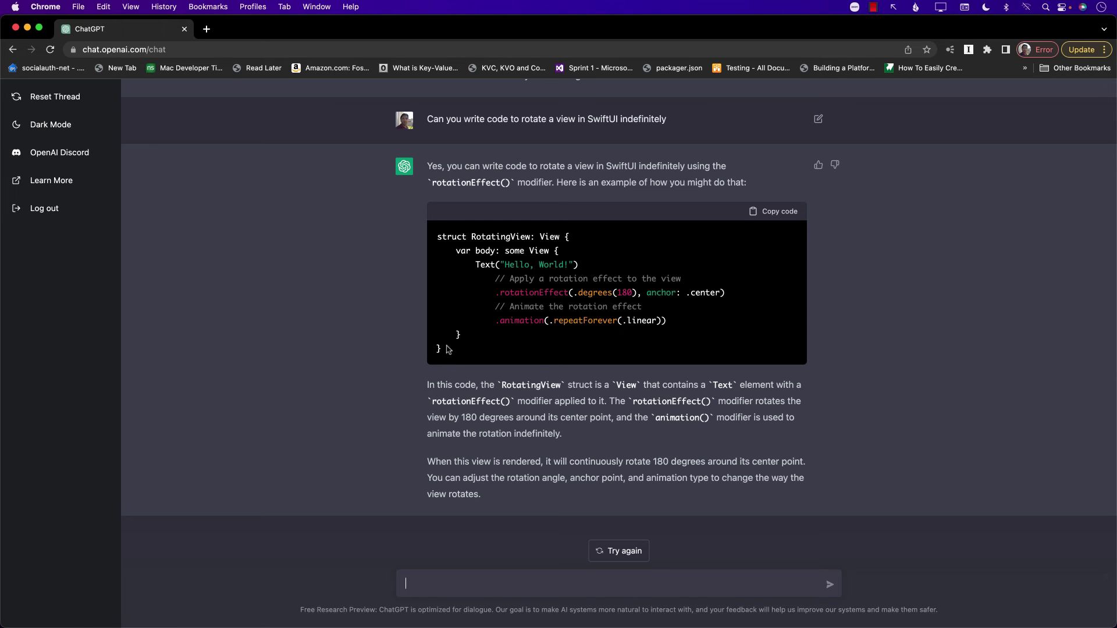
{"action": "left_click_drag", "start_coordinate": [449, 349], "coordinate": [444, 214]}
{"action": "left_click", "coordinate": [481, 299]}
{"action": "left_click_drag", "start_coordinate": [498, 293], "coordinate": [632, 293]}
{"action": "left_click", "coordinate": [600, 293]}
{"action": "double_click", "coordinate": [540, 293]}
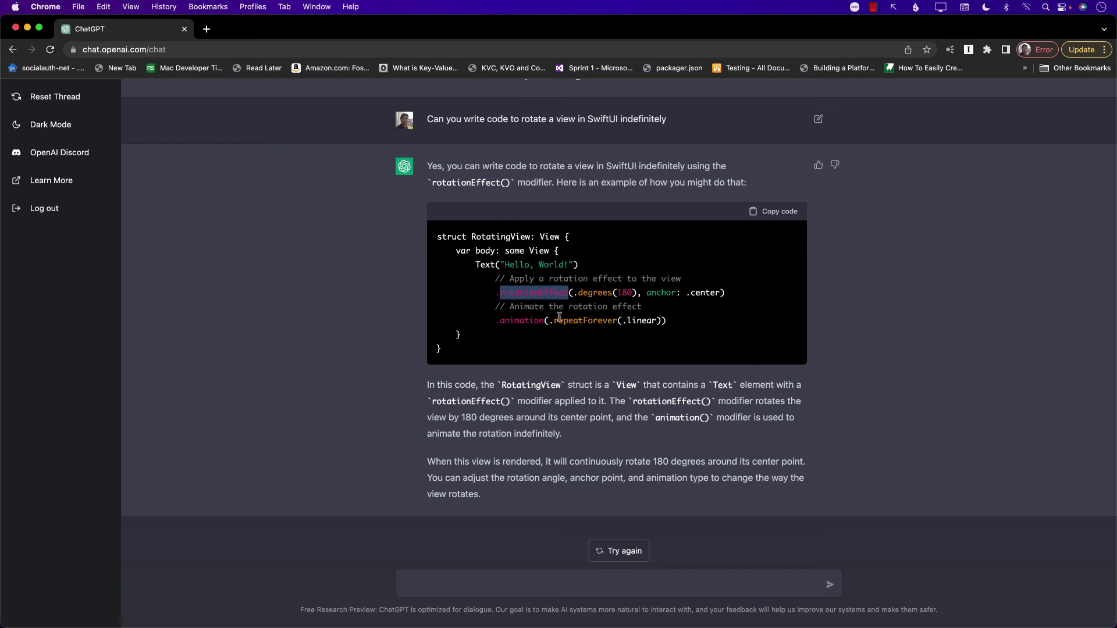
{"action": "double_click", "coordinate": [537, 320]}
{"action": "left_click", "coordinate": [686, 321]}
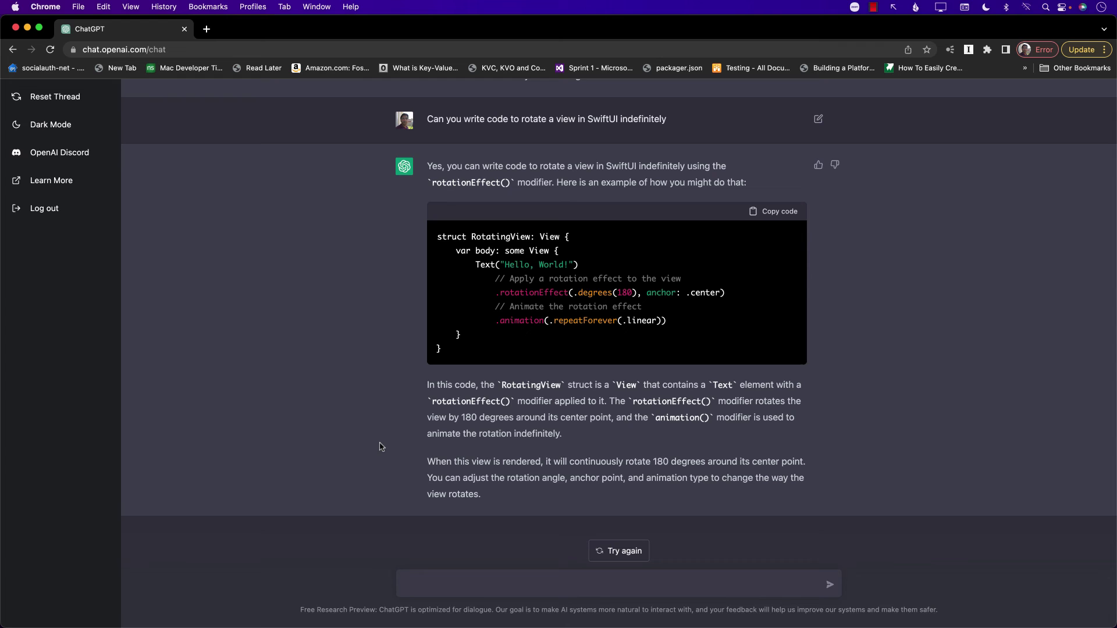
{"action": "scroll", "coordinate": [380, 447], "scroll_direction": "up", "scroll_amount": 10}
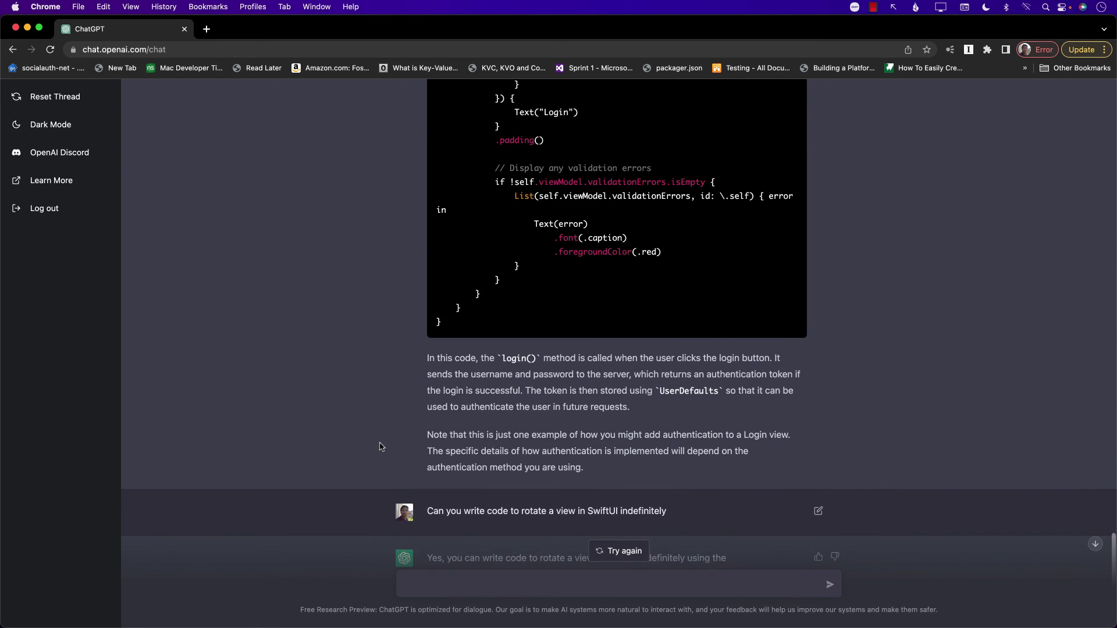
{"action": "scroll", "coordinate": [380, 447], "scroll_direction": "up", "scroll_amount": 10}
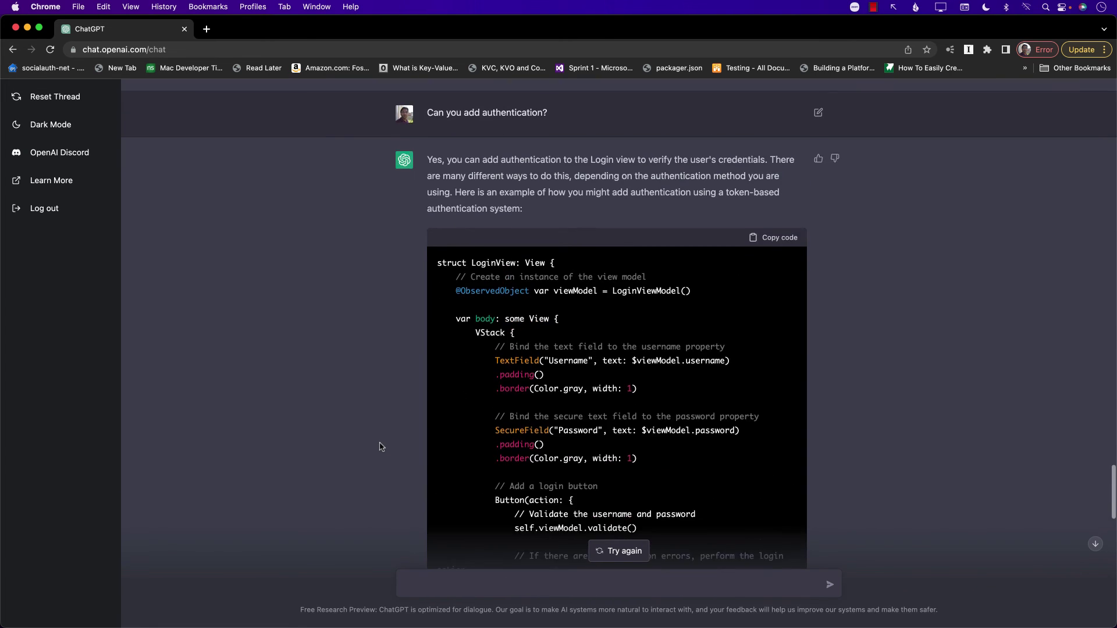
{"action": "scroll", "coordinate": [380, 447], "scroll_direction": "down", "scroll_amount": 15}
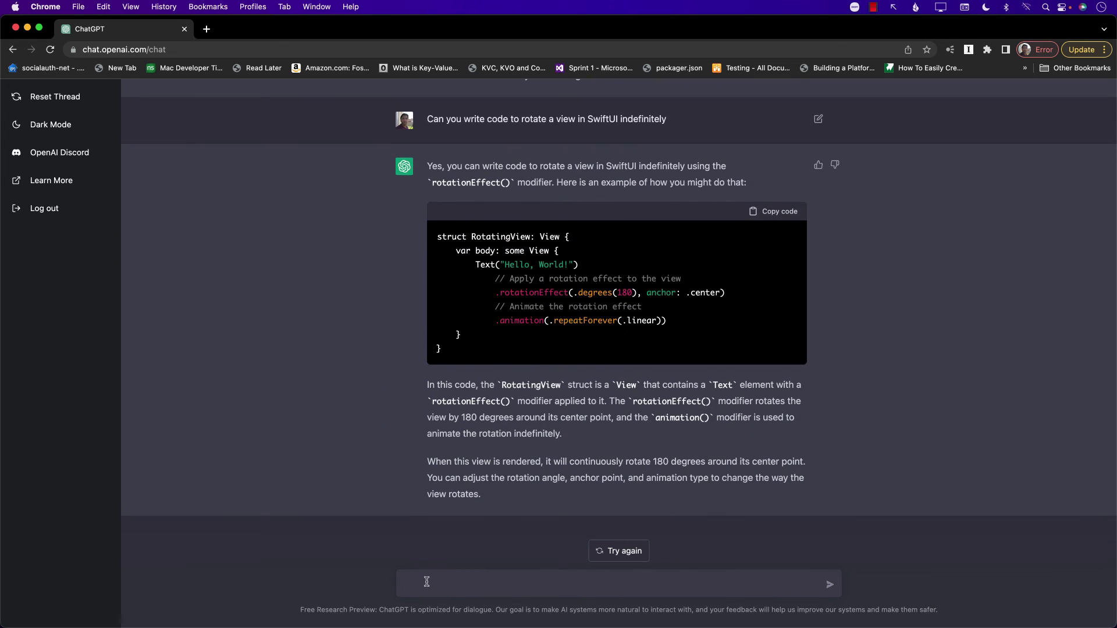
Ask 'What is EnvironmentObject in SwiftUI' and scroll through the streamed answer.
{"action": "type", "text": "What is EnvironmentObject in SwiftUI"}
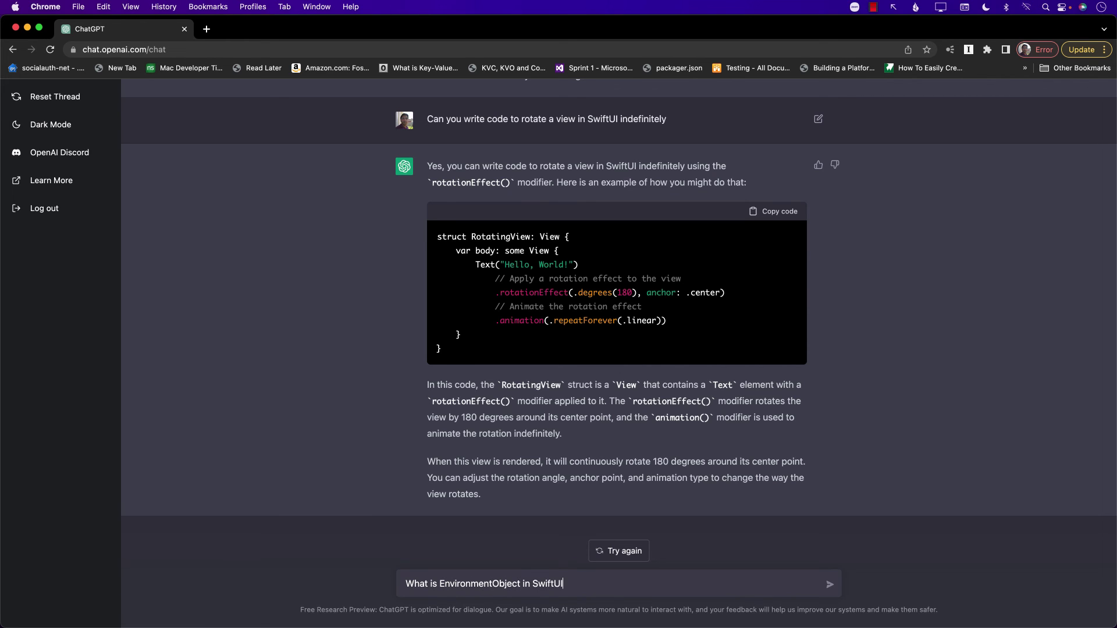
{"action": "key", "text": "Return"}
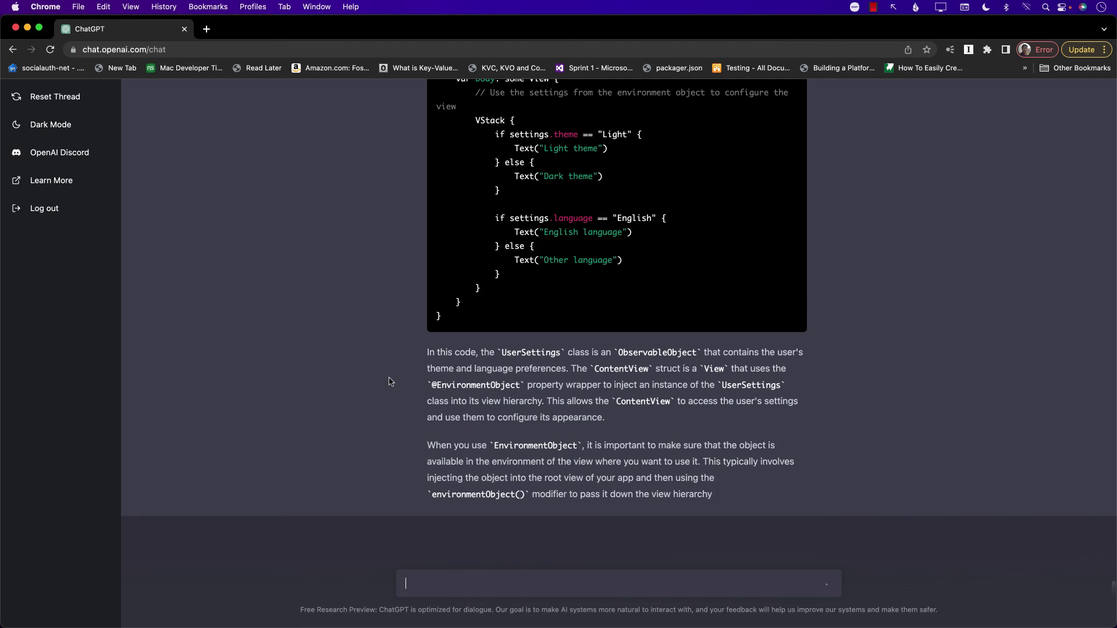
{"action": "scroll", "coordinate": [386, 378], "scroll_direction": "up", "scroll_amount": 4}
{"action": "scroll", "coordinate": [389, 381], "scroll_direction": "down", "scroll_amount": 5}
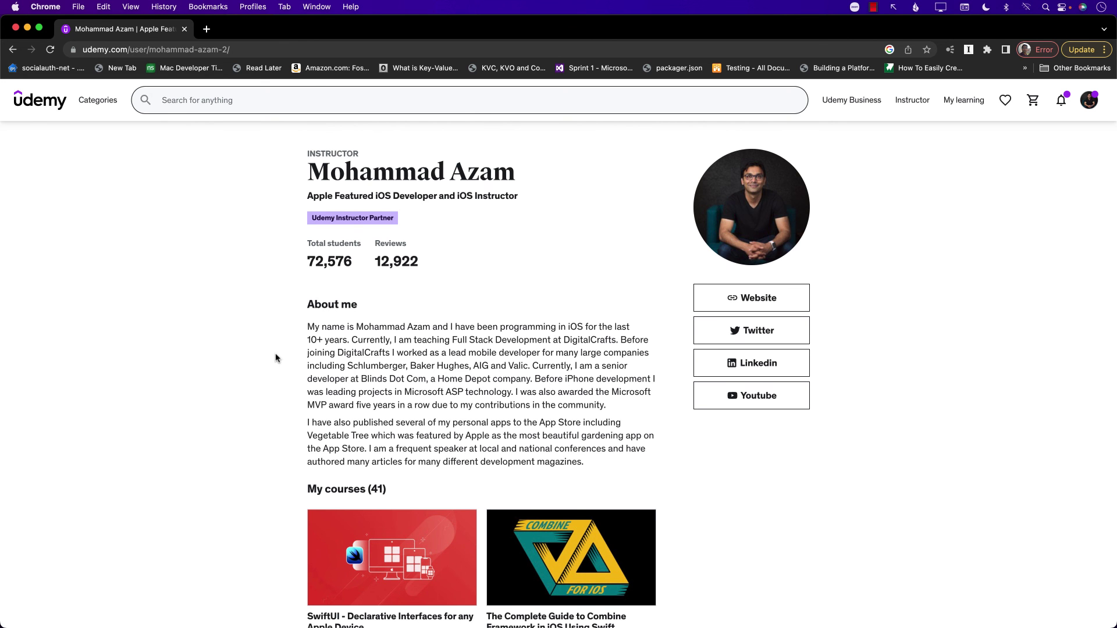
Scroll down the instructor's My courses cards to the pagination row.
{"action": "scroll", "coordinate": [276, 358], "scroll_direction": "down", "scroll_amount": 5}
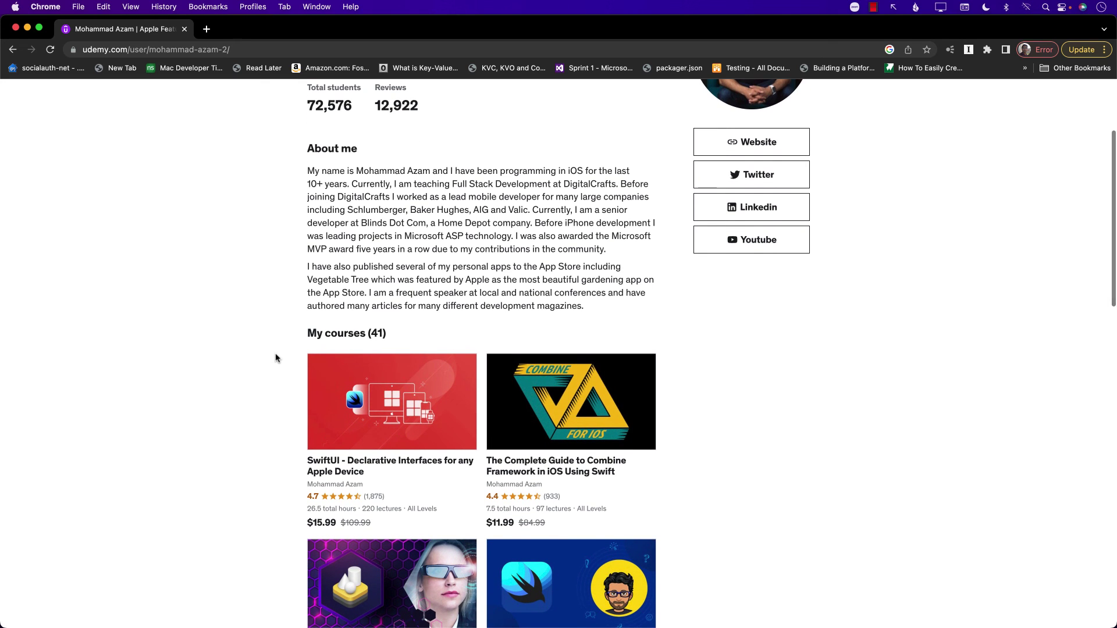
{"action": "scroll", "coordinate": [276, 358], "scroll_direction": "down", "scroll_amount": 3}
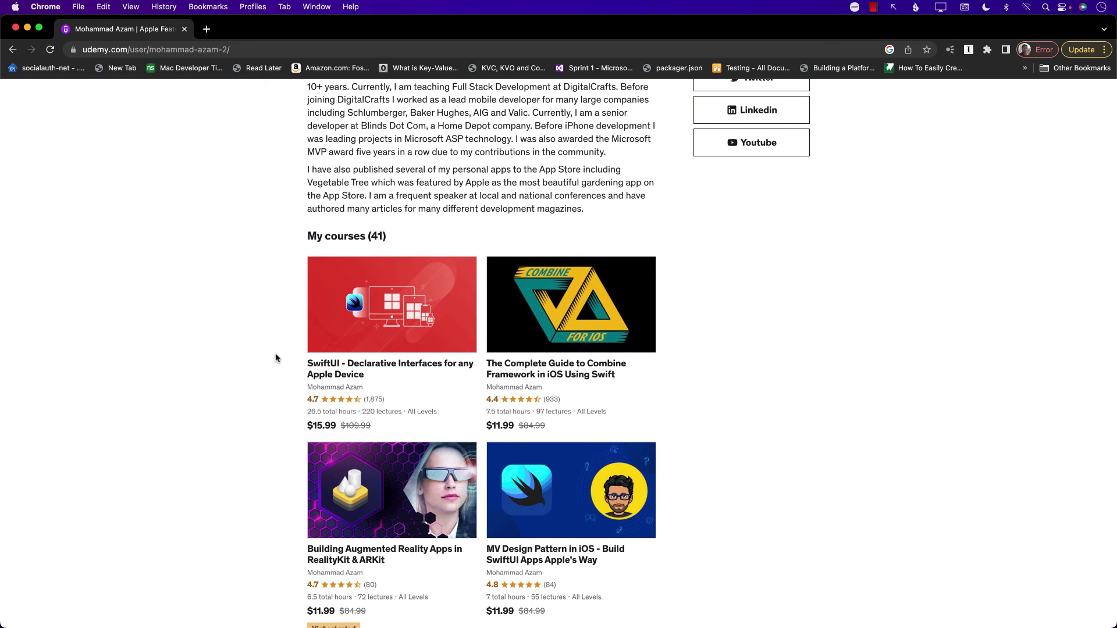
{"action": "scroll", "coordinate": [277, 358], "scroll_direction": "down", "scroll_amount": 1}
{"action": "scroll", "coordinate": [276, 358], "scroll_direction": "down", "scroll_amount": 4}
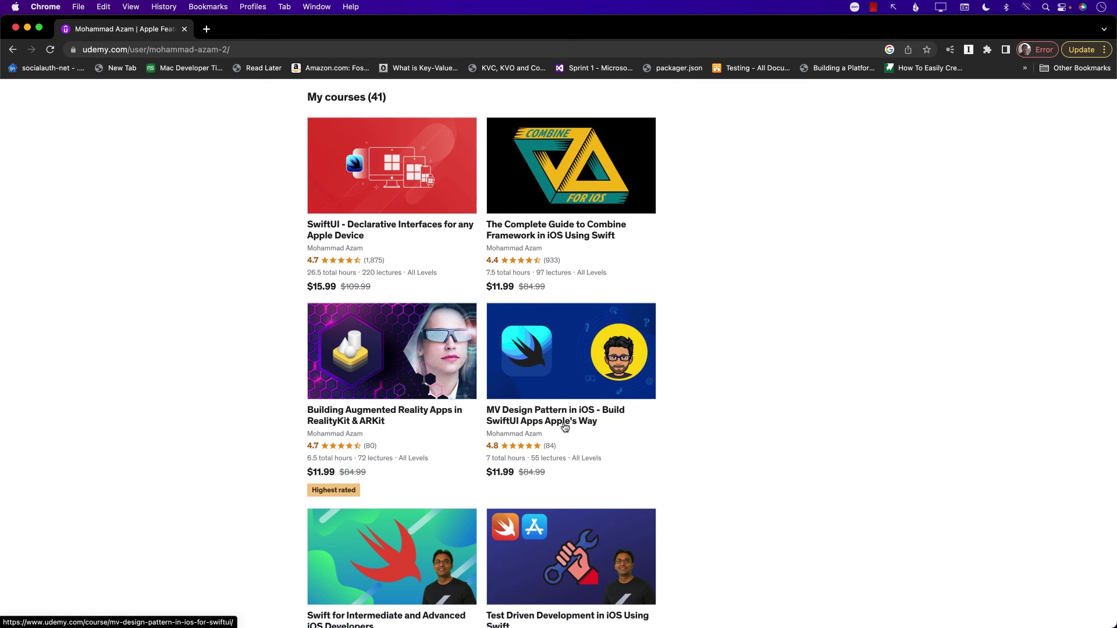
{"action": "mouse_move", "coordinate": [480, 376]}
{"action": "left_mouse_down"}
{"action": "mouse_move", "coordinate": [414, 428]}
{"action": "mouse_move", "coordinate": [464, 378]}
{"action": "left_mouse_up"}
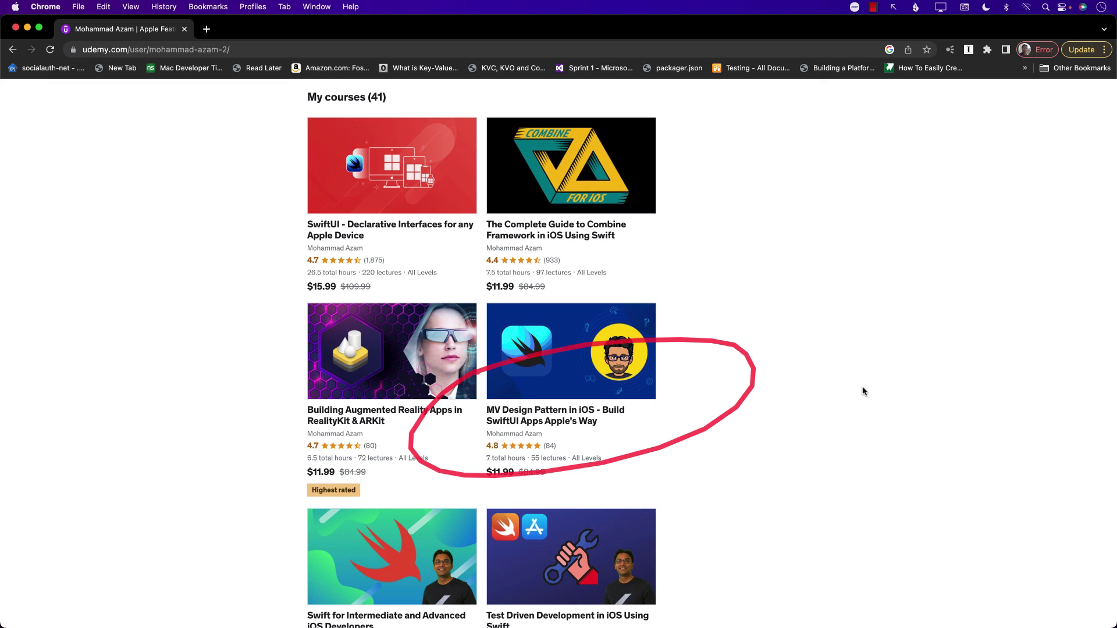
{"action": "scroll", "coordinate": [254, 478], "scroll_direction": "down", "scroll_amount": 3}
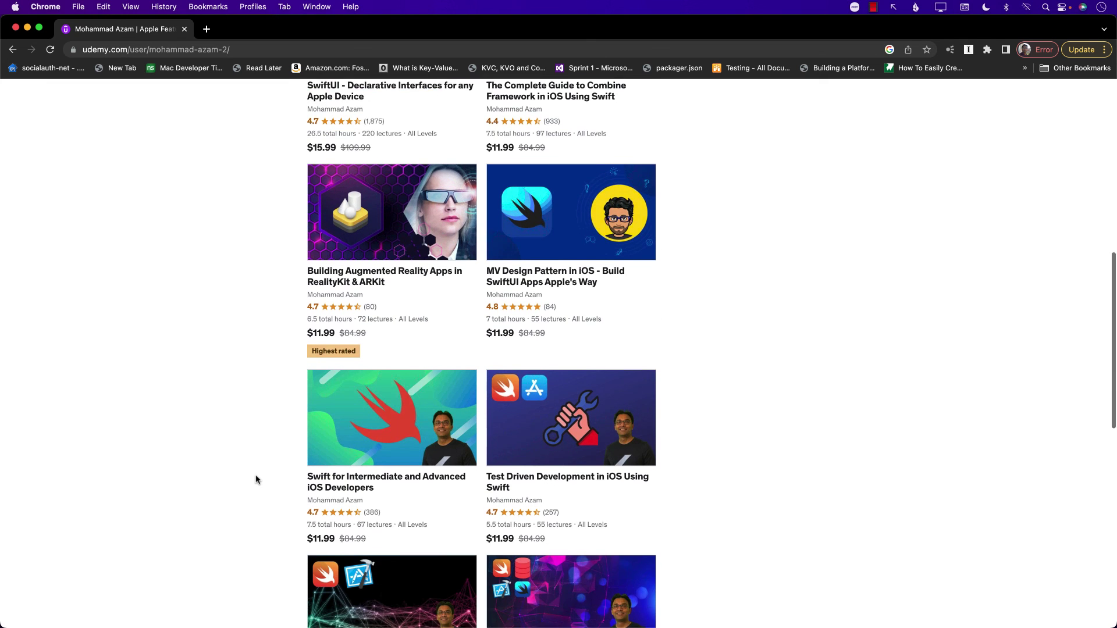
{"action": "scroll", "coordinate": [256, 479], "scroll_direction": "down", "scroll_amount": 5}
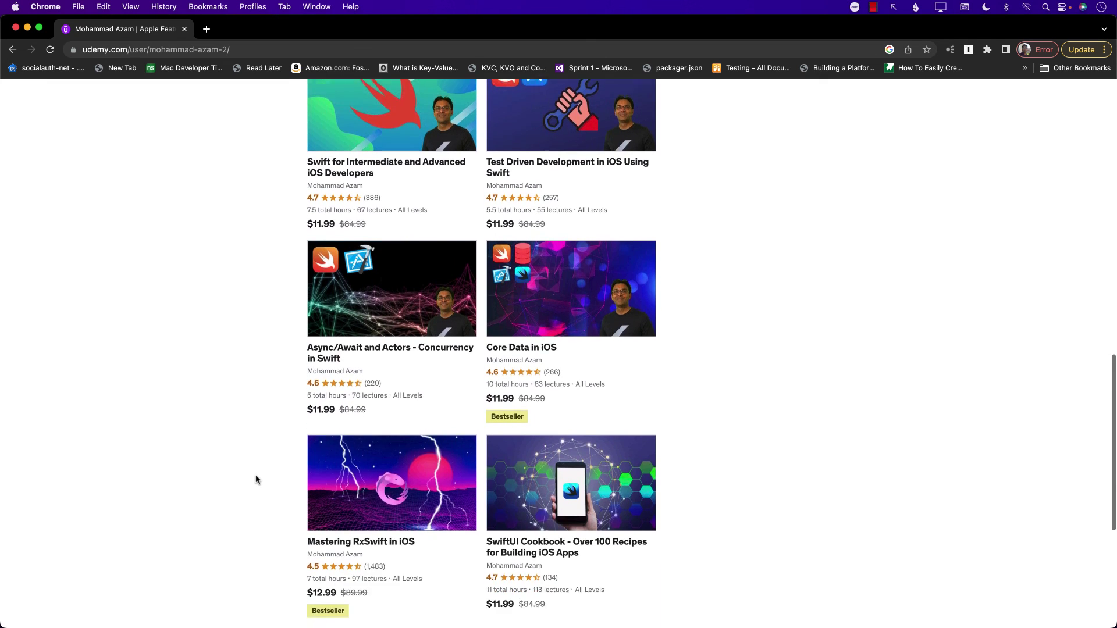
{"action": "scroll", "coordinate": [256, 478], "scroll_direction": "down", "scroll_amount": 2}
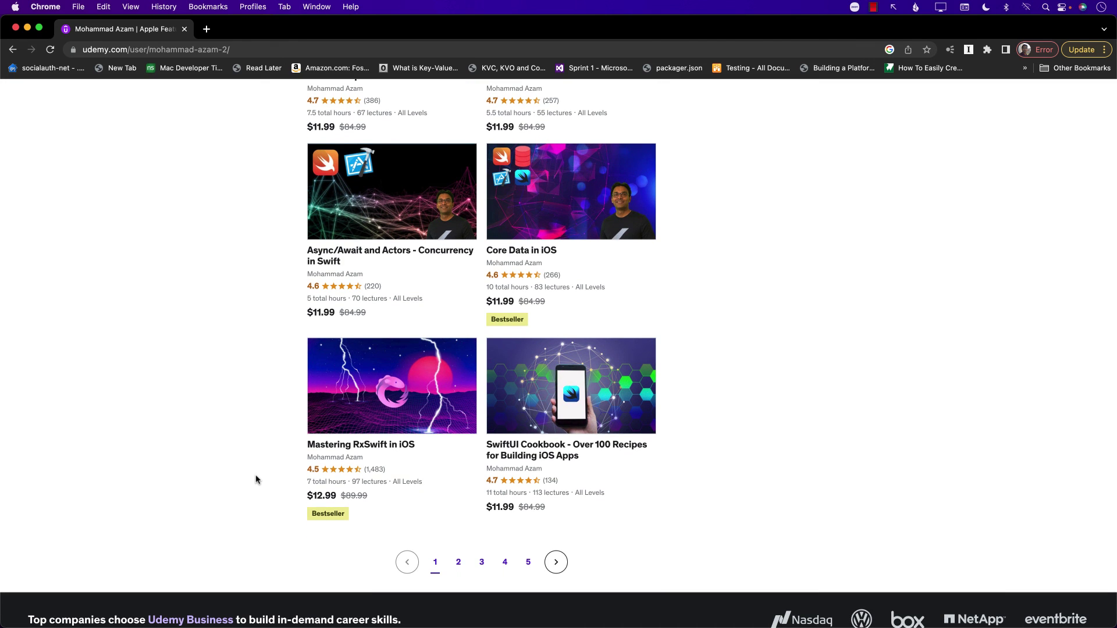